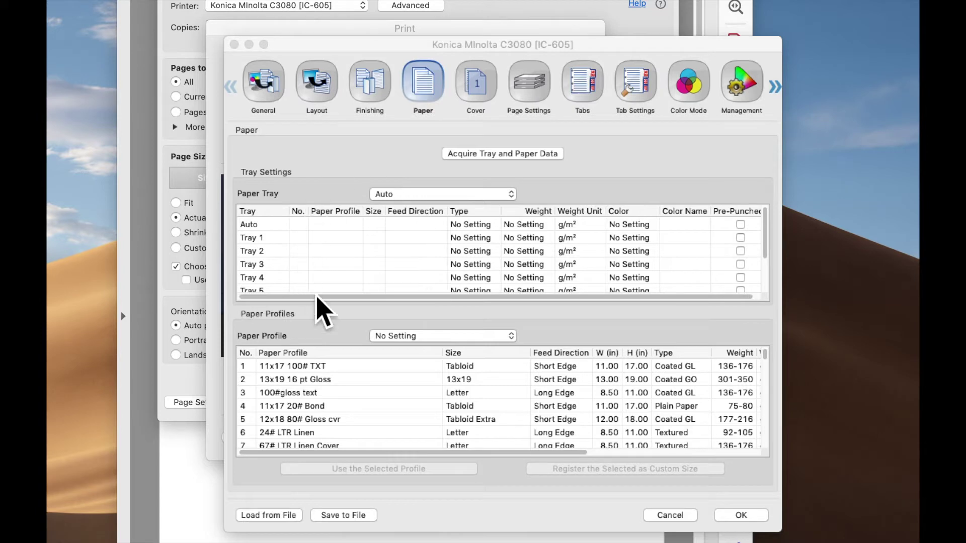
# Step: Fetch the printer's current tray and paper data and review the Paper Tray choices
pyautogui.click(344, 280)
pyautogui.click(491, 161)
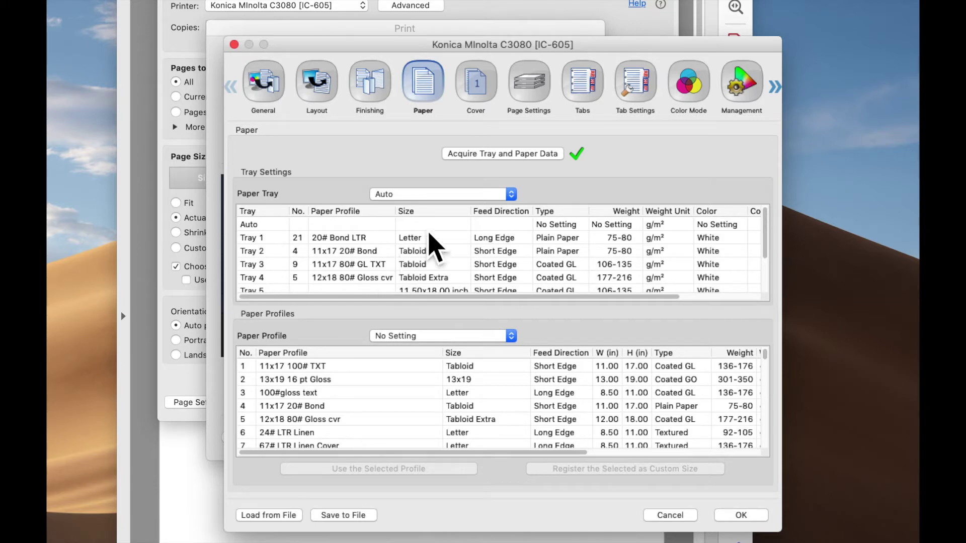
pyautogui.click(512, 198)
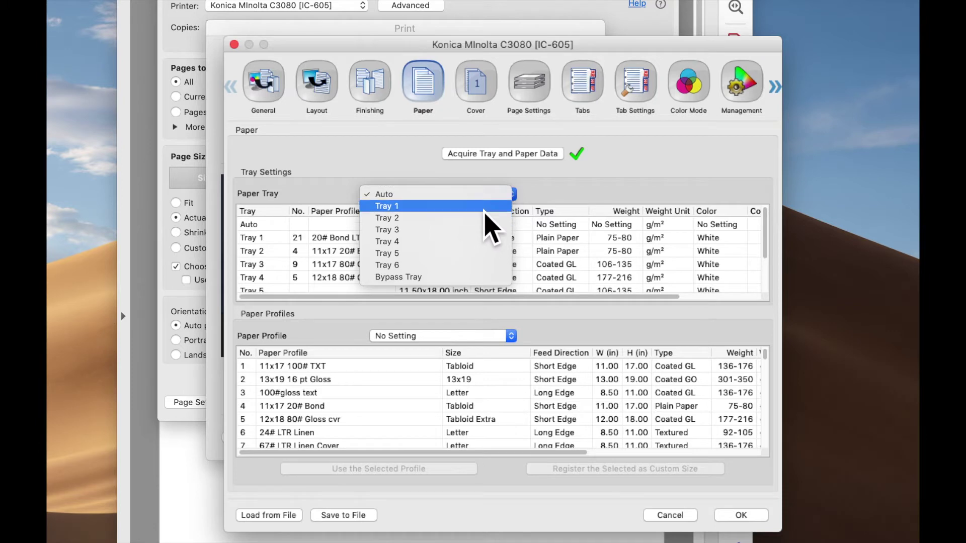
# Step: Keep Paper Tray on Auto and choose the 11x17 20# Bond paper profile
pyautogui.click(608, 193)
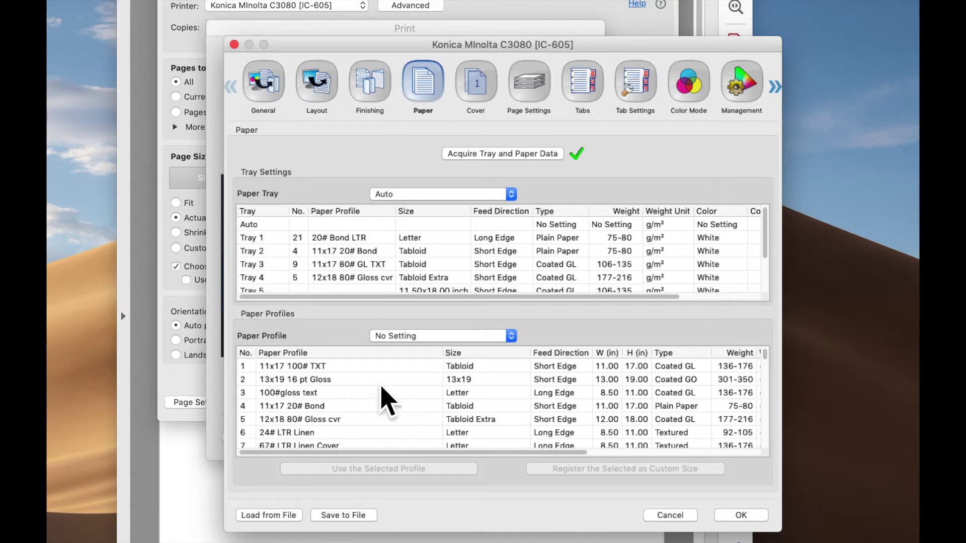
pyautogui.click(429, 338)
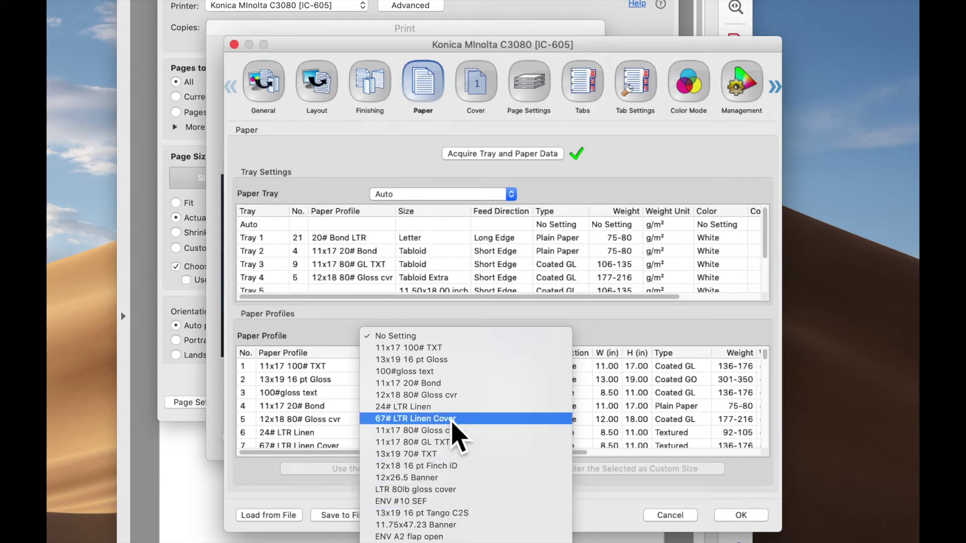
pyautogui.click(454, 384)
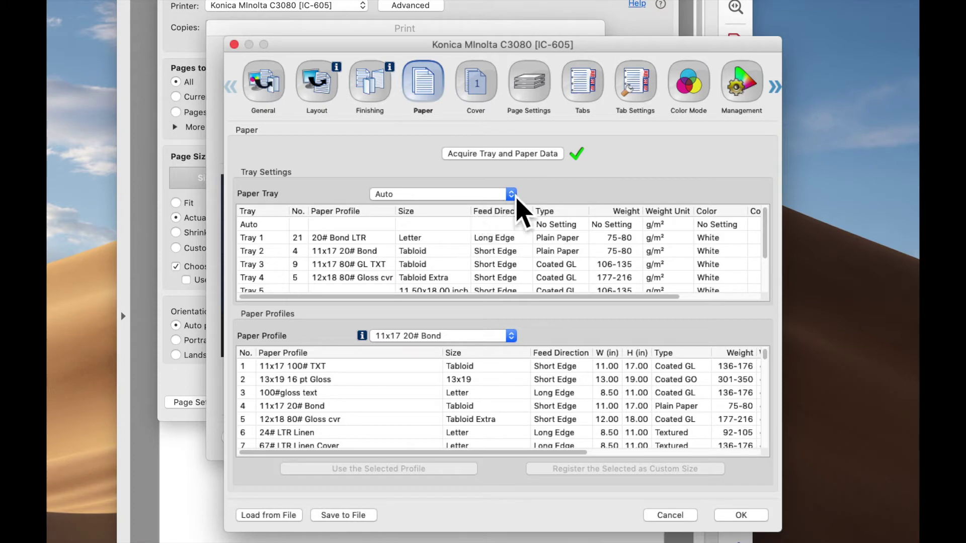
pyautogui.click(511, 194)
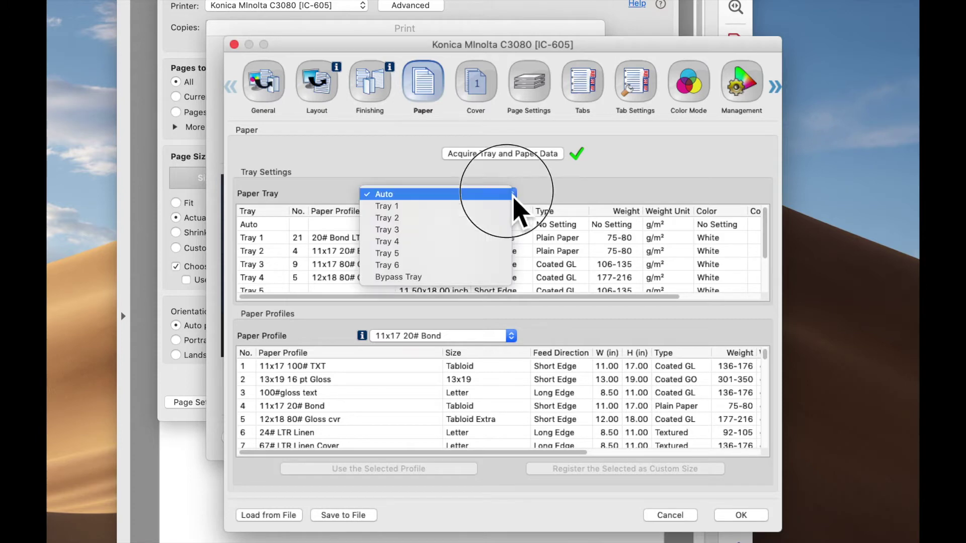
# Step: Try Tray 3, restore the 11x17 20# Bond profile, then return Paper Tray to Auto
pyautogui.click(498, 230)
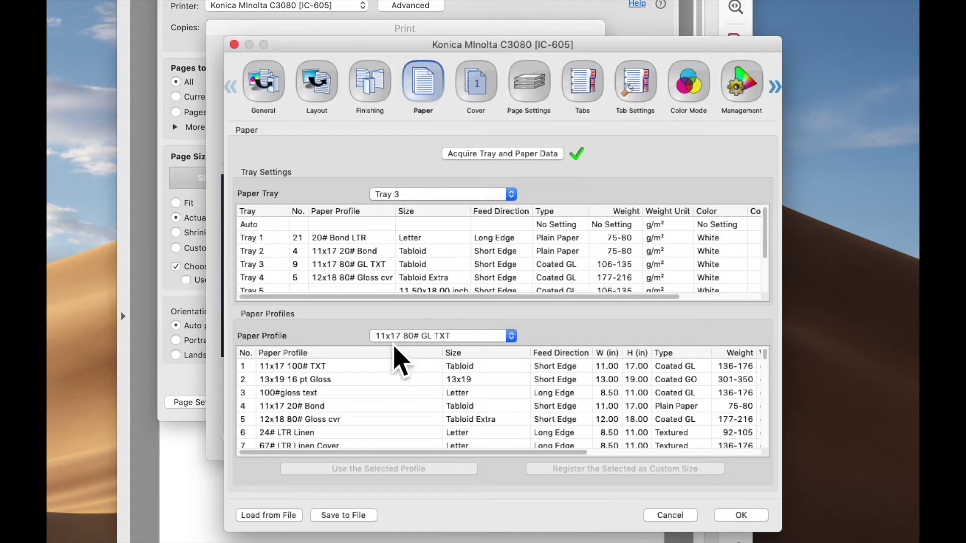
pyautogui.click(471, 342)
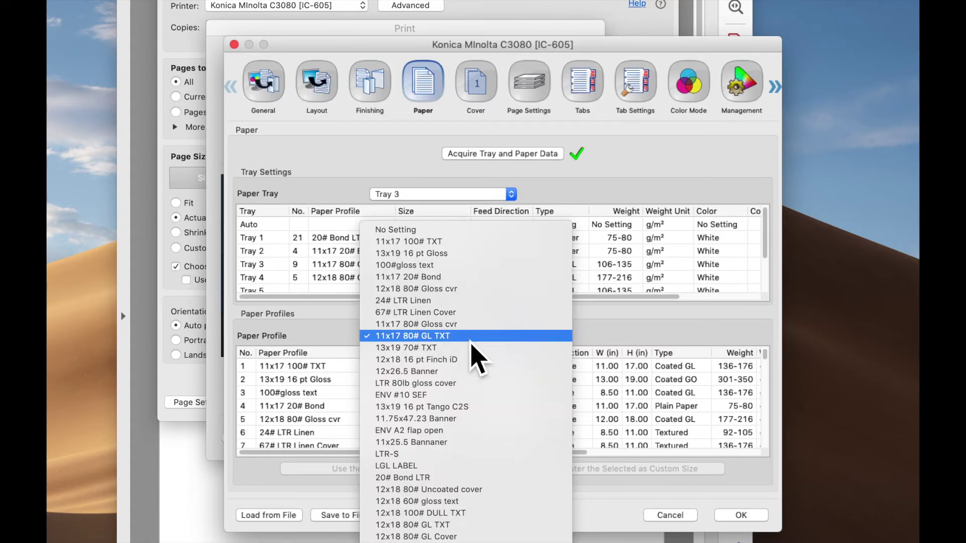
pyautogui.click(460, 277)
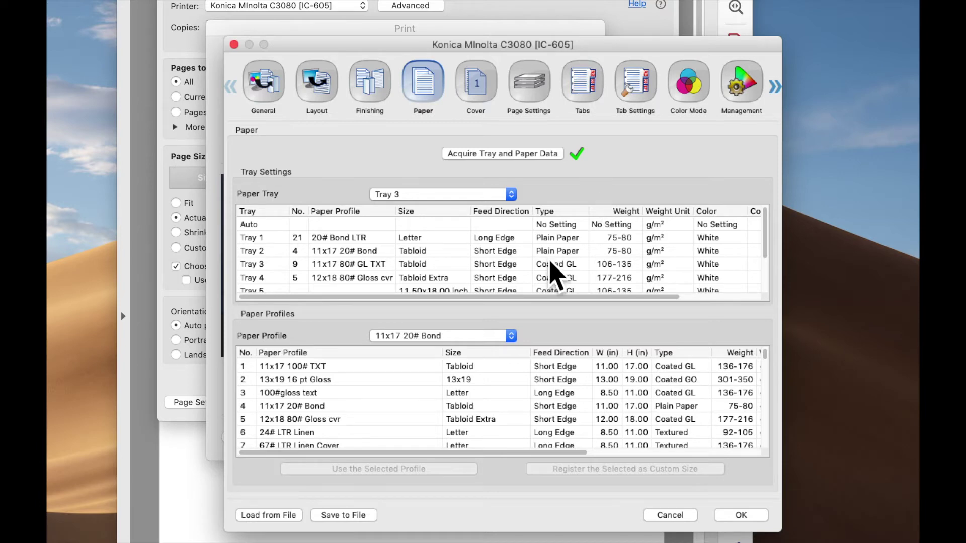
pyautogui.click(510, 195)
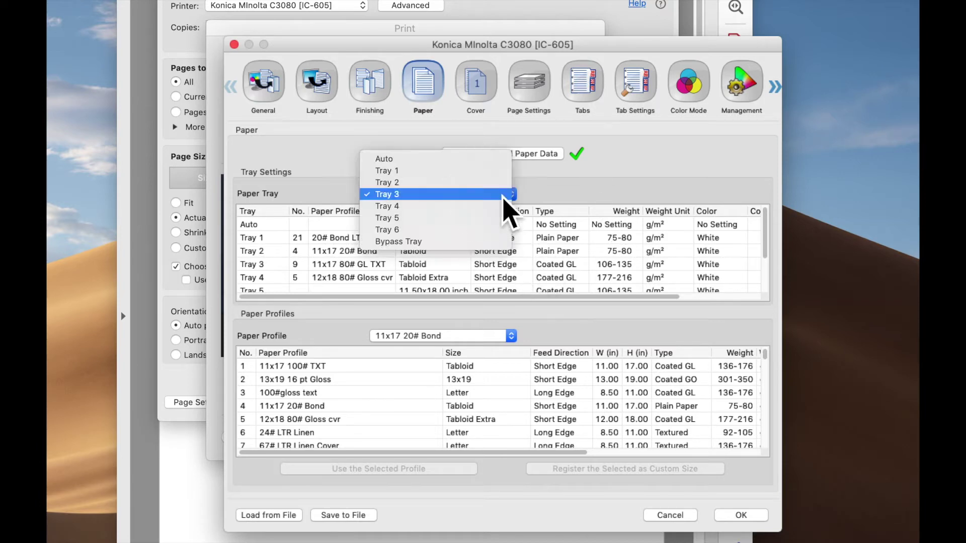
pyautogui.click(436, 160)
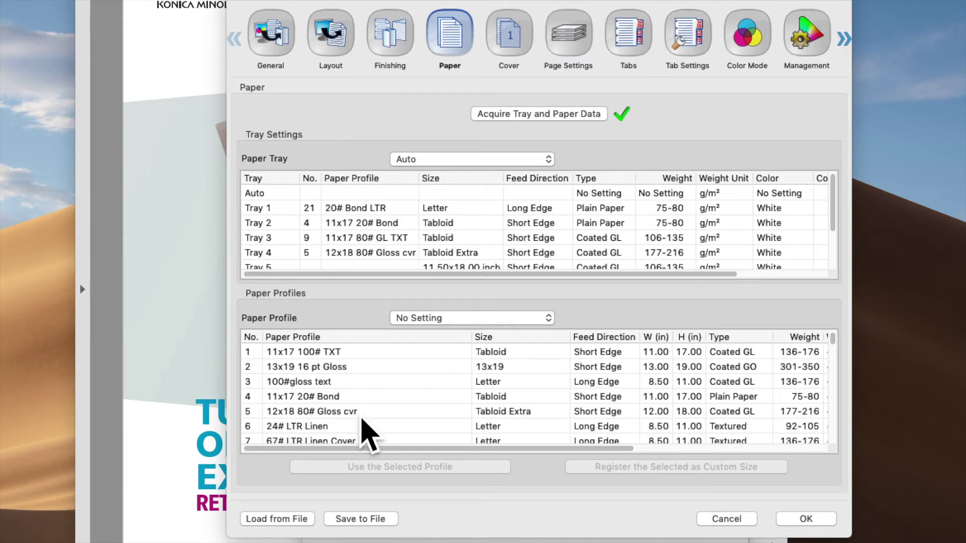
# Step: Select and apply the 12x18 80# Gloss cvr profile, then select the 11.75x47.23 Banner row
pyautogui.click(361, 413)
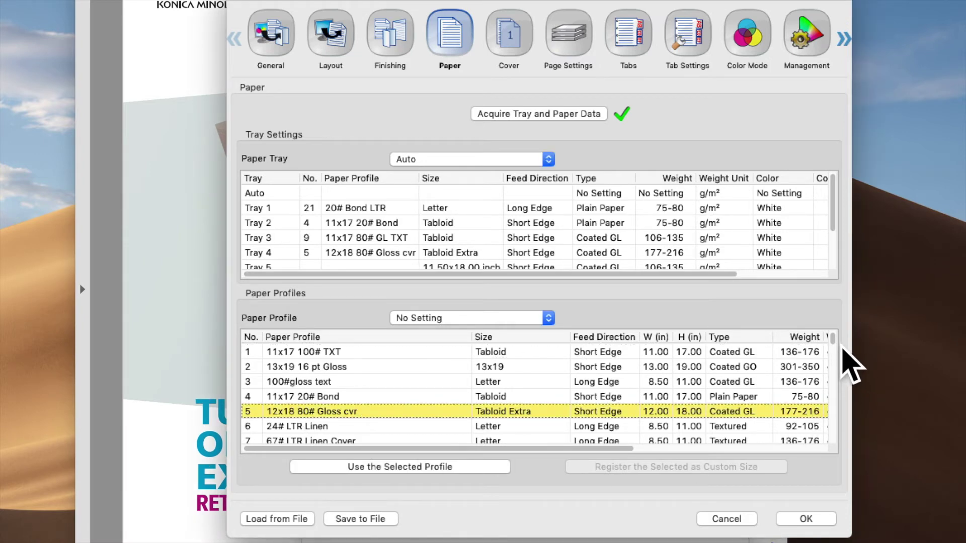
pyautogui.click(842, 349)
pyautogui.moveTo(842, 347)
pyautogui.mouseDown()
pyautogui.moveTo(841, 423)
pyautogui.moveTo(834, 348)
pyautogui.mouseUp()
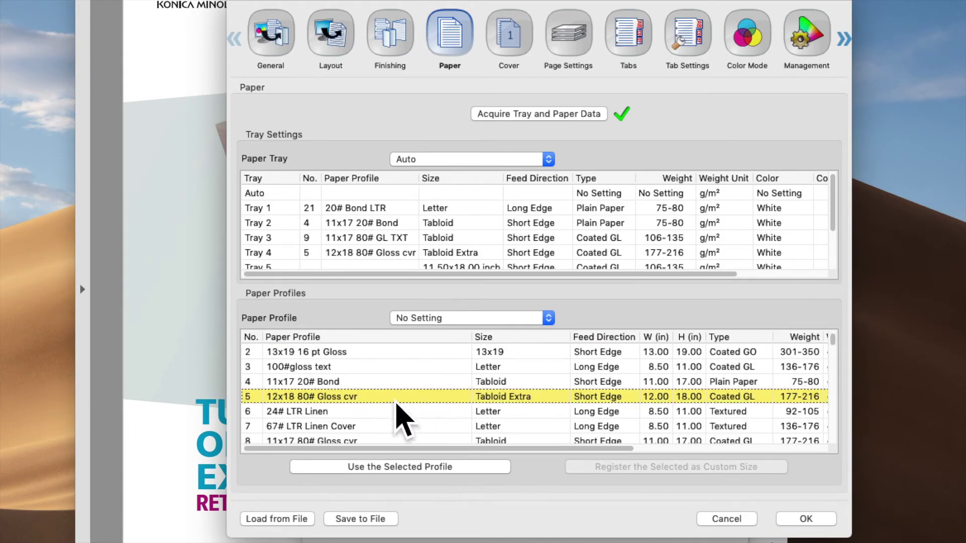
pyautogui.click(416, 468)
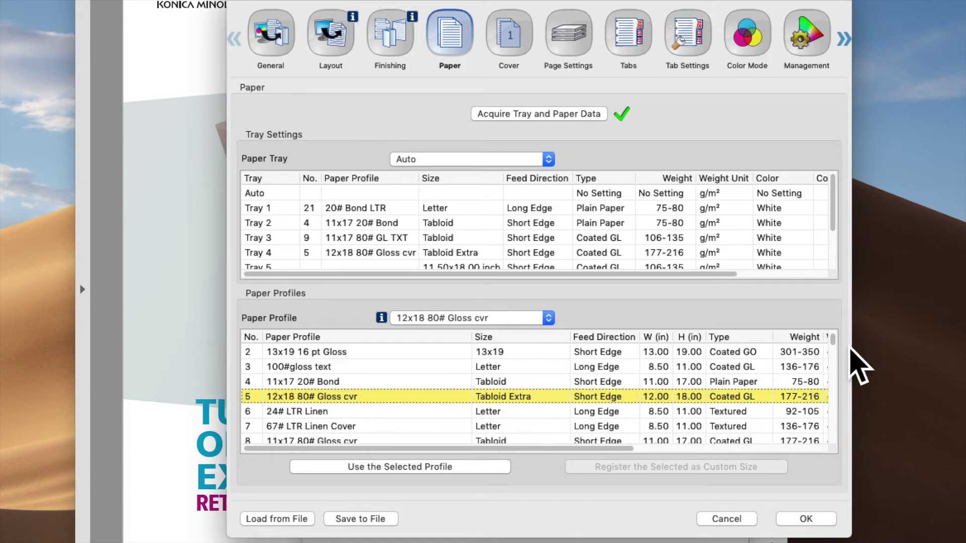
pyautogui.moveTo(833, 342); pyautogui.dragTo(841, 355)
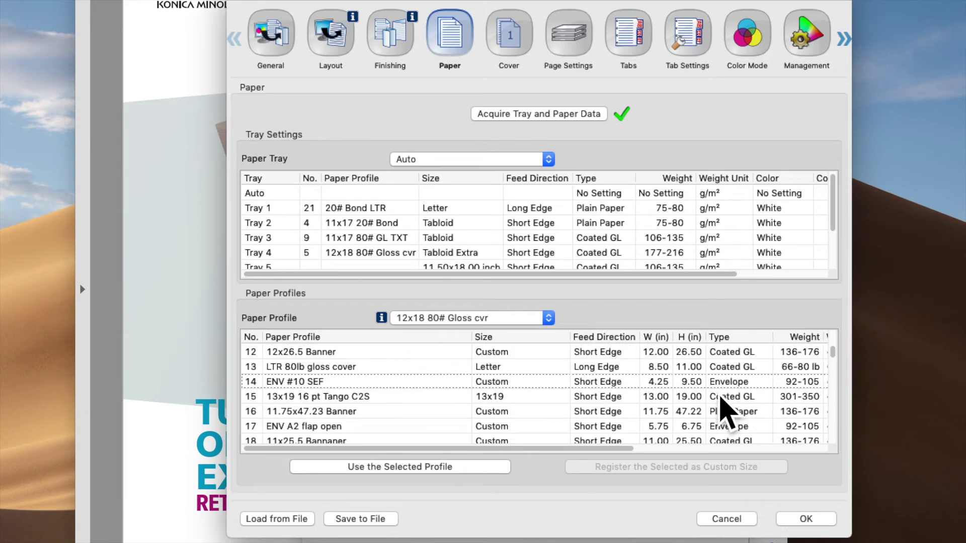
pyautogui.click(695, 414)
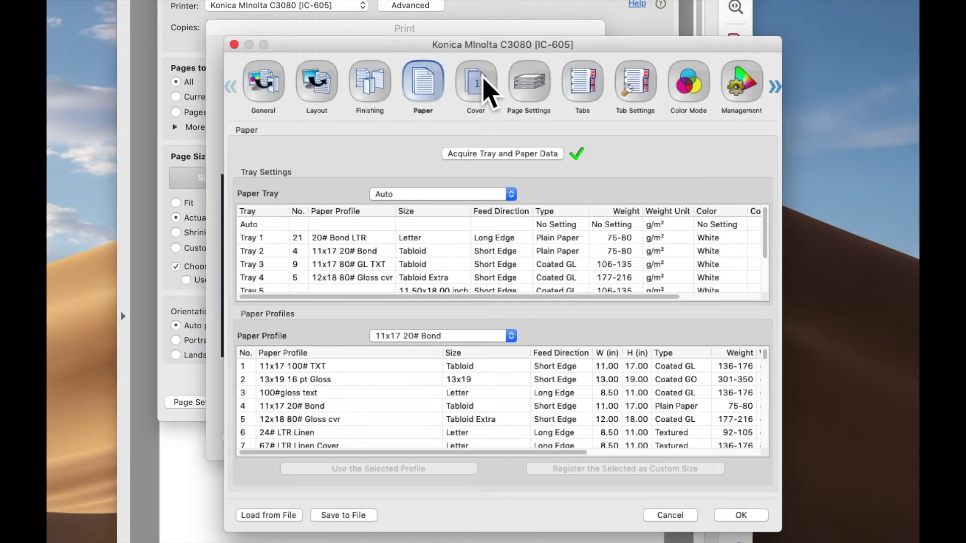
# Step: In Cover settings, leave Banner Tray off and set Front Cover Tray to Tray 3
pyautogui.click(487, 89)
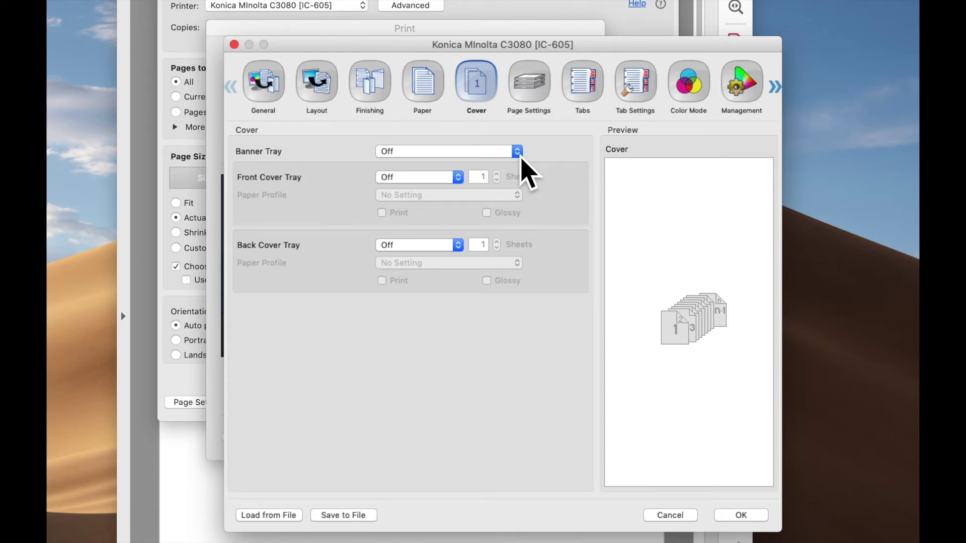
pyautogui.click(519, 153)
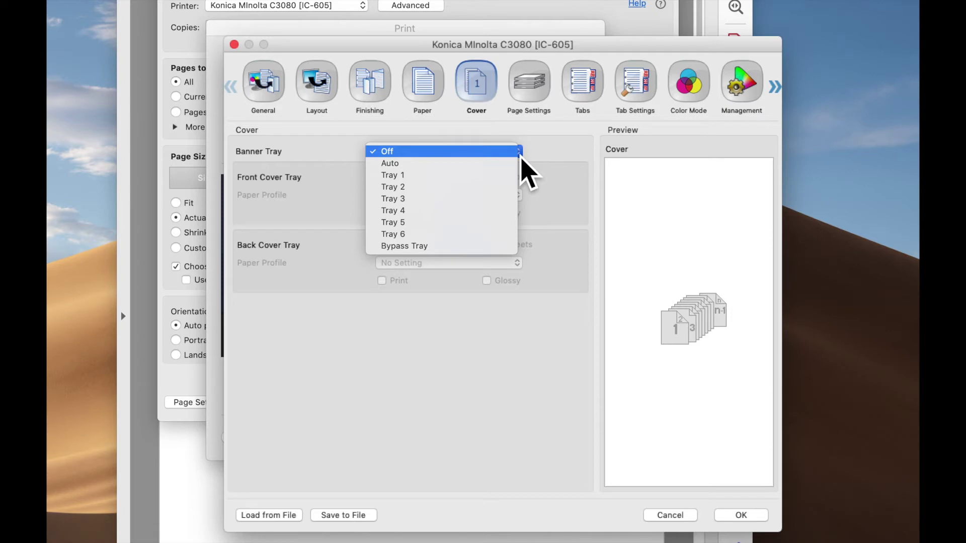
pyautogui.click(557, 155)
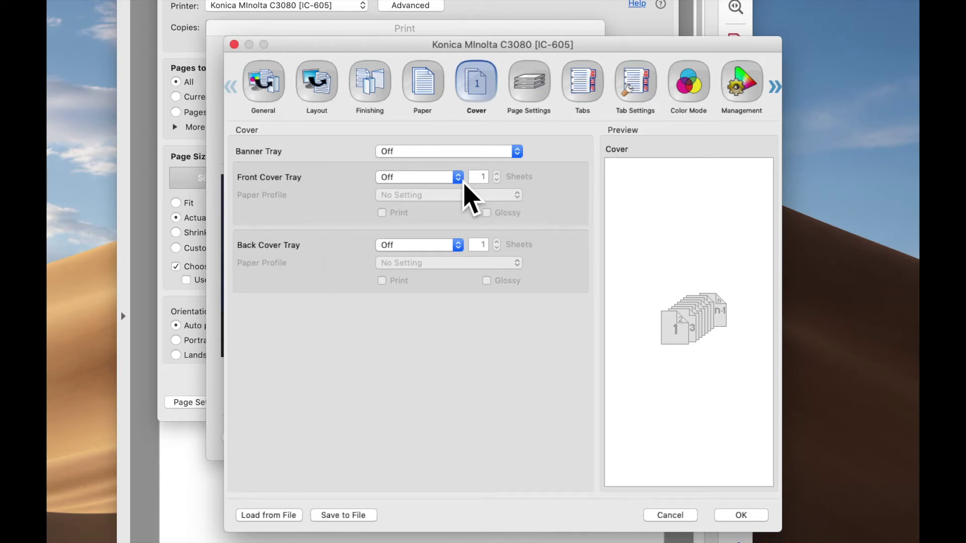
pyautogui.click(459, 179)
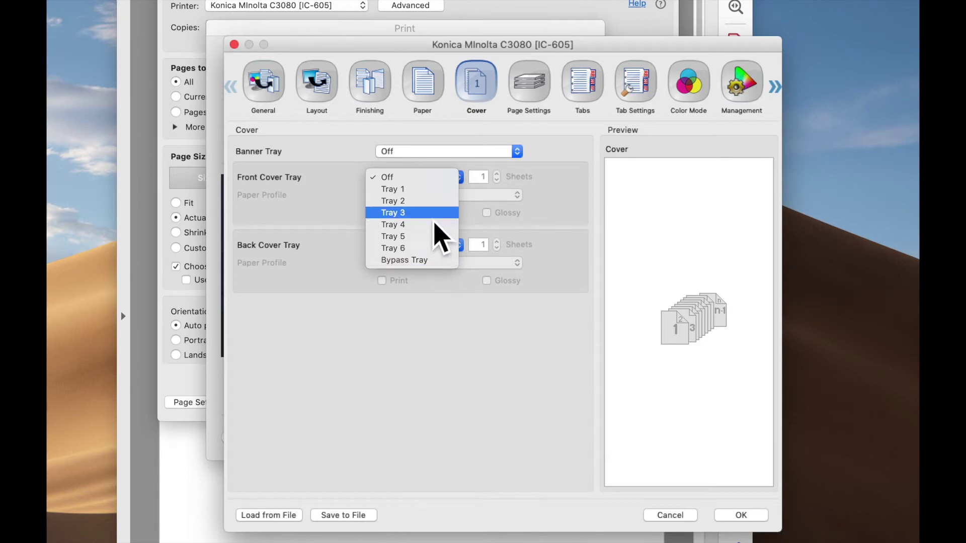
pyautogui.click(435, 217)
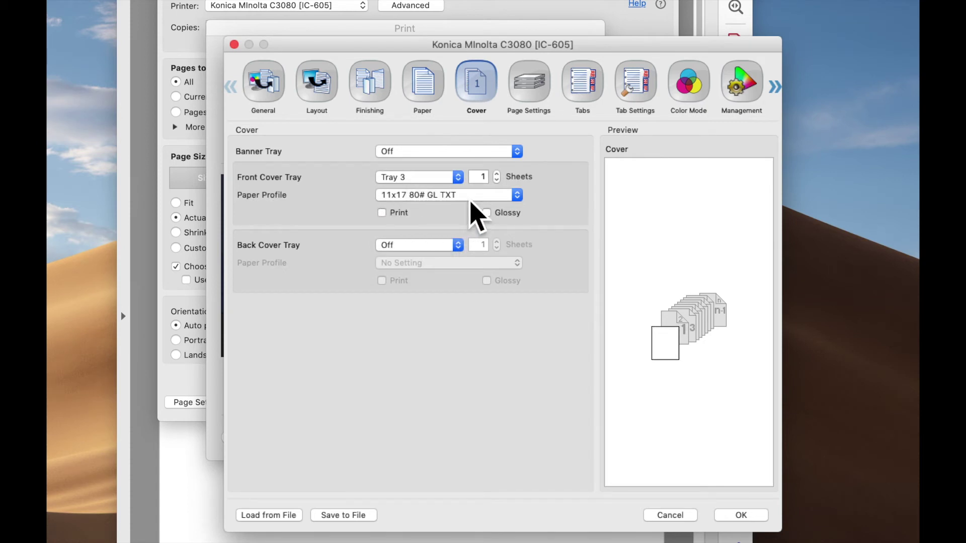
# Step: Set the Tray 3 front cover to Print and Glossy, then go to Page Settings
pyautogui.click(424, 85)
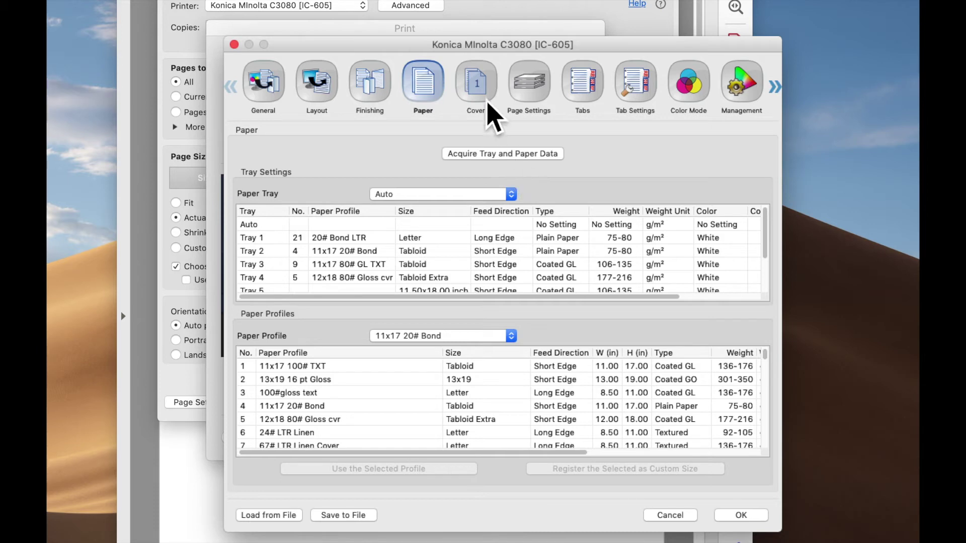
pyautogui.click(484, 97)
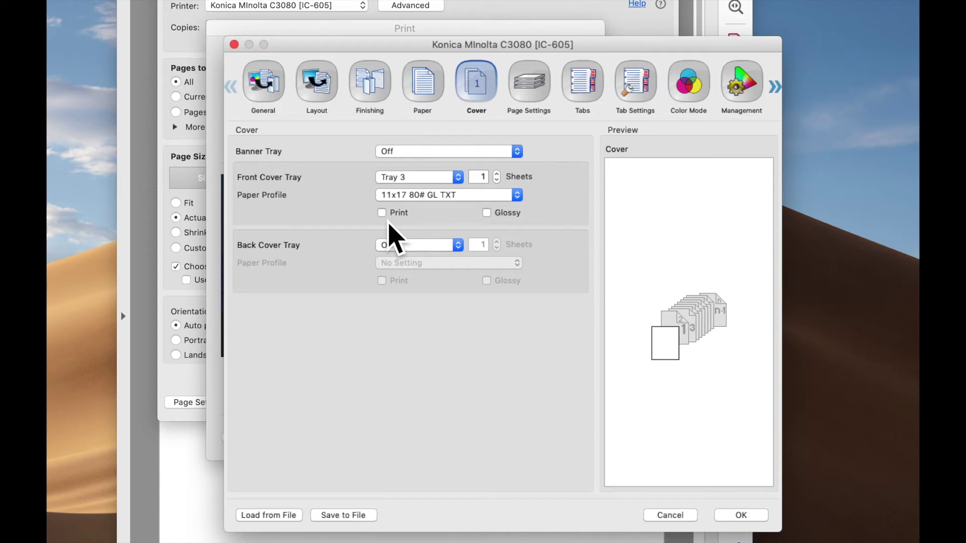
pyautogui.click(386, 215)
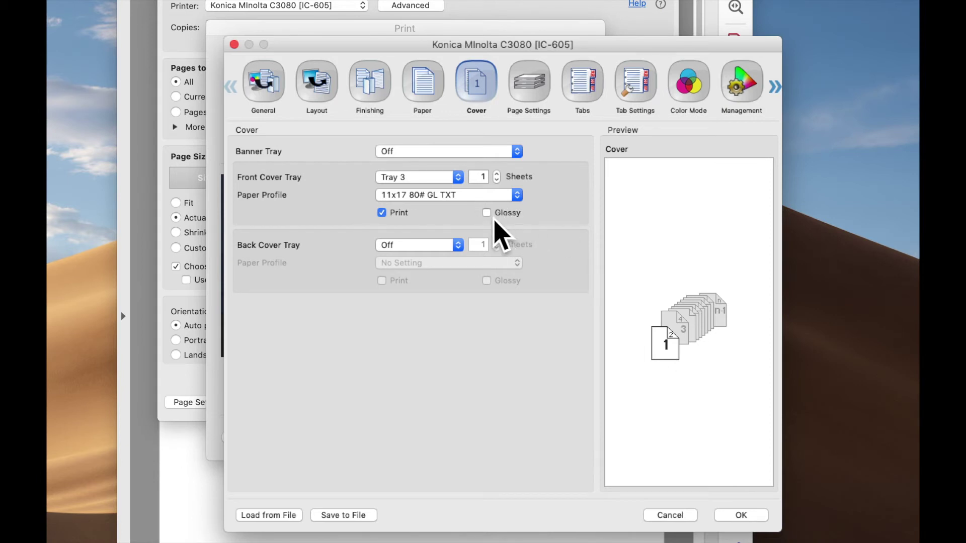
pyautogui.click(487, 213)
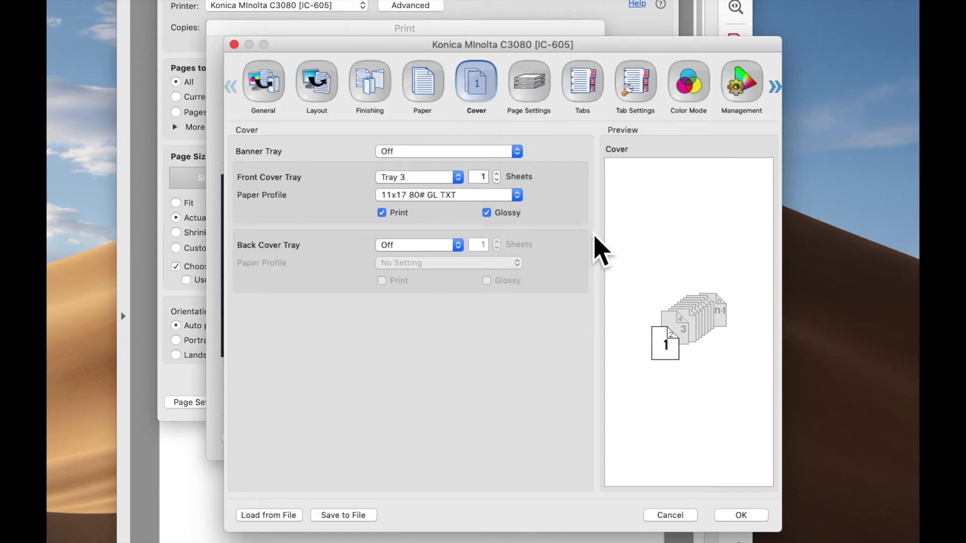
pyautogui.click(535, 82)
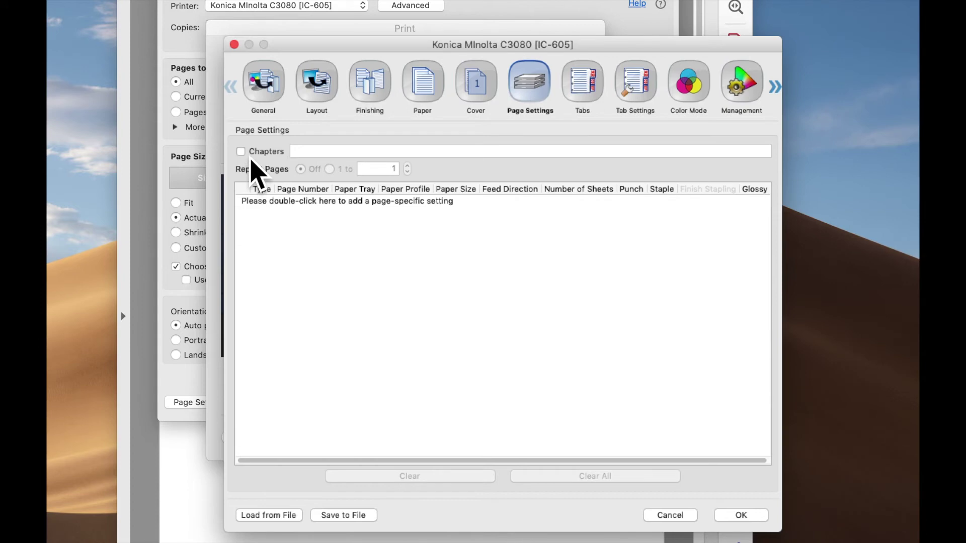
# Step: Tick Chapters and enter 4,9,23 as the chapter start pages
pyautogui.click(241, 152)
pyautogui.click(326, 155)
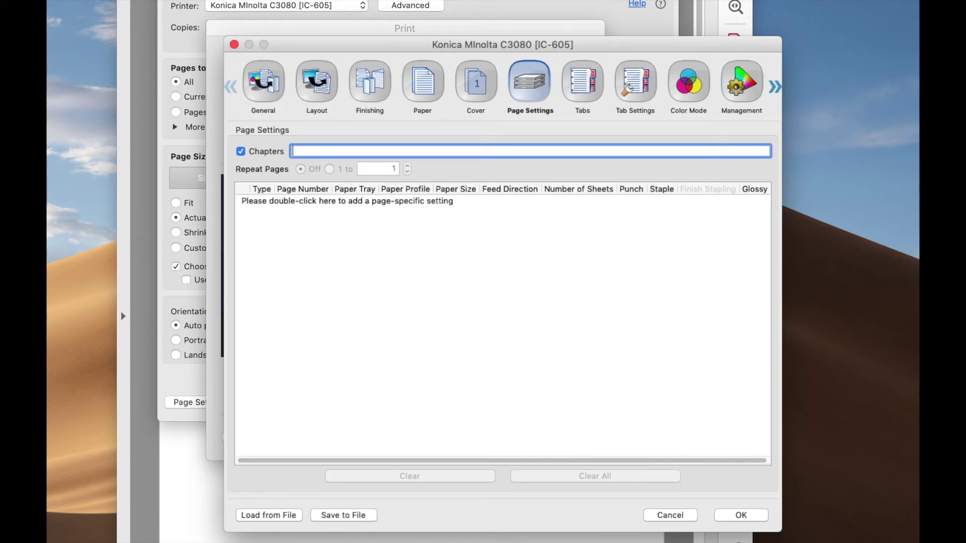
pyautogui.write('4,')
pyautogui.write('9,')
pyautogui.write('23')
pyautogui.doubleClick(359, 222)
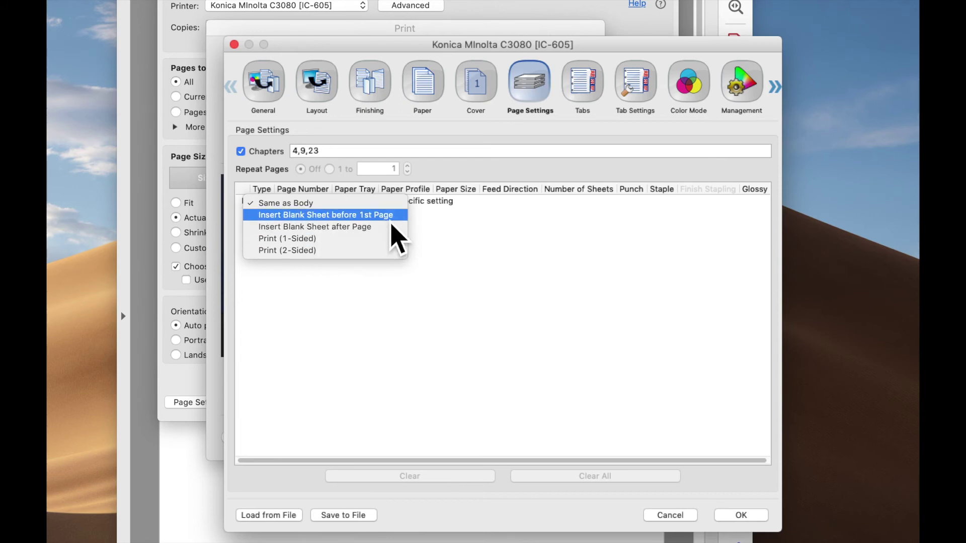
# Step: Add an Insert Blank Sheet before 1st Page entry with its tray kept on Auto
pyautogui.click(391, 216)
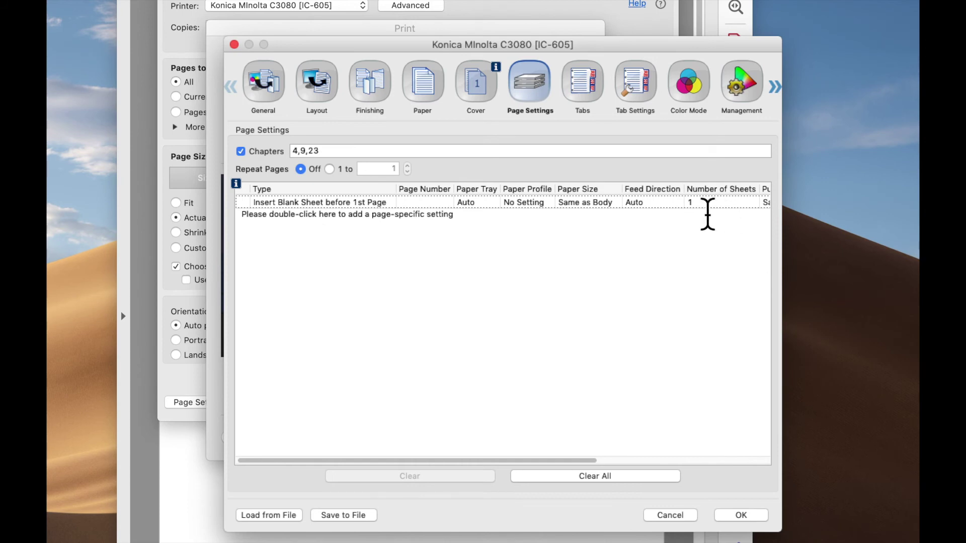
pyautogui.click(492, 204)
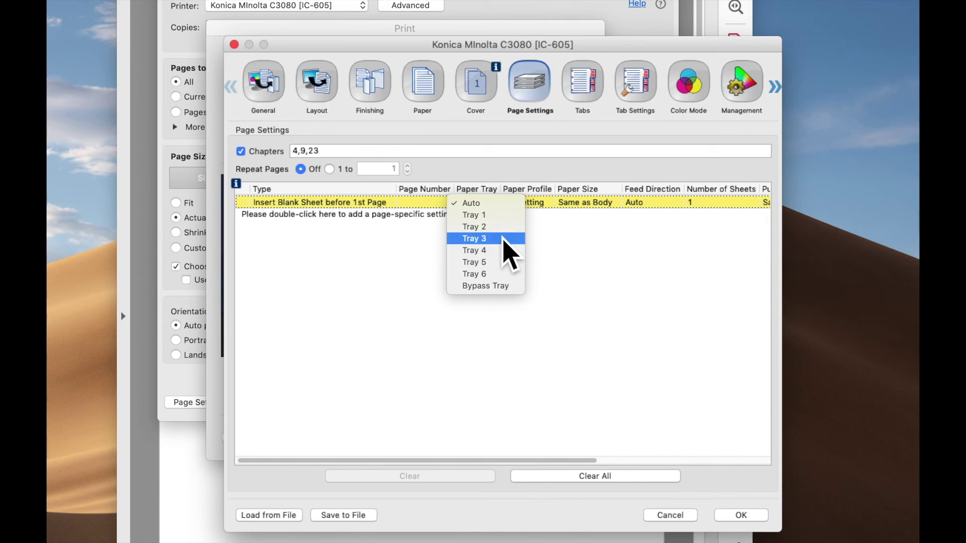
pyautogui.click(499, 209)
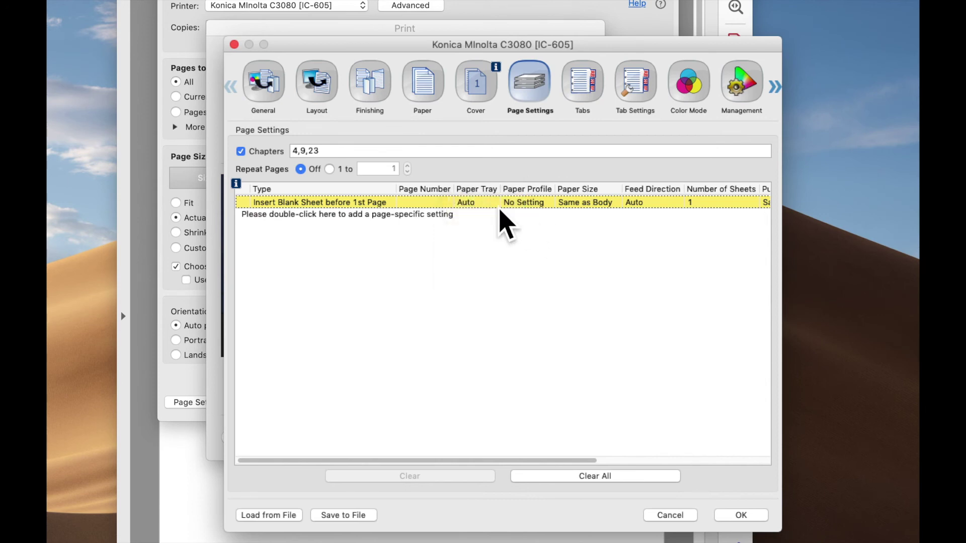
pyautogui.doubleClick(312, 221)
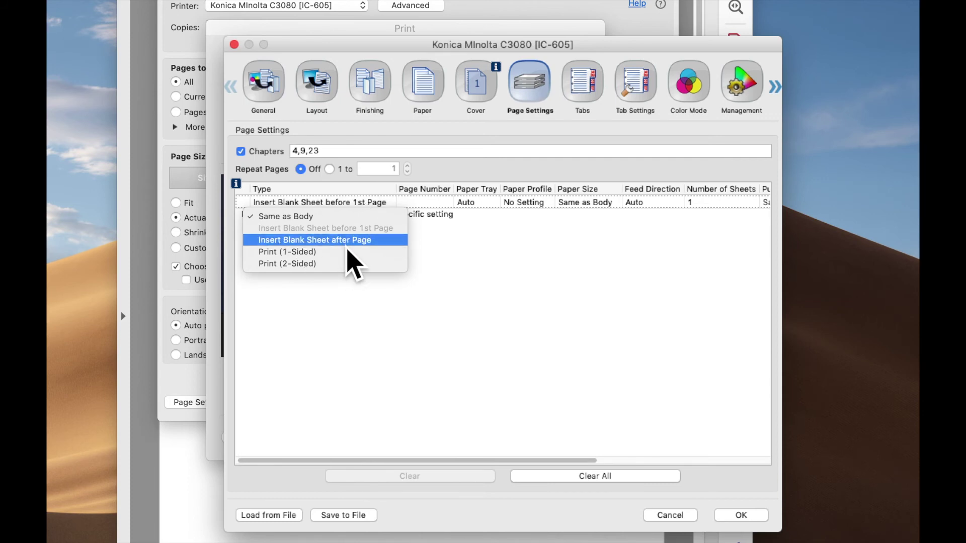
# Step: Add an Insert Blank Sheet after Page entry for page 6 with 2 sheets
pyautogui.click(350, 240)
pyautogui.click(428, 218)
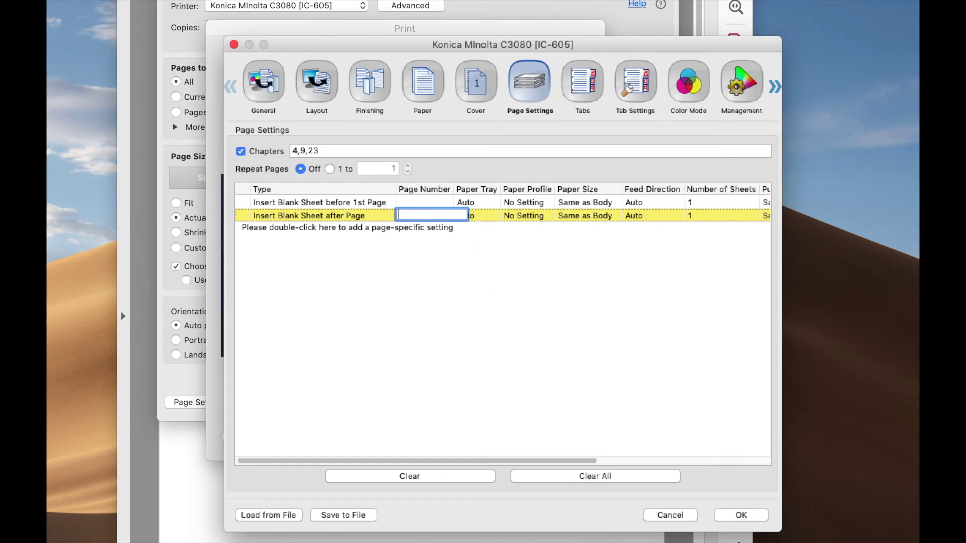
pyautogui.write('6')
pyautogui.press('Return')
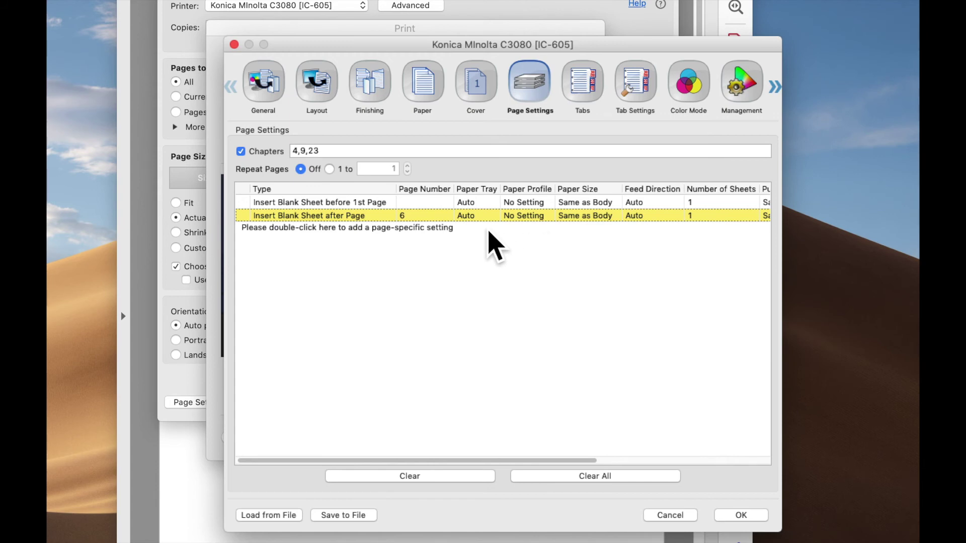
pyautogui.click(712, 219)
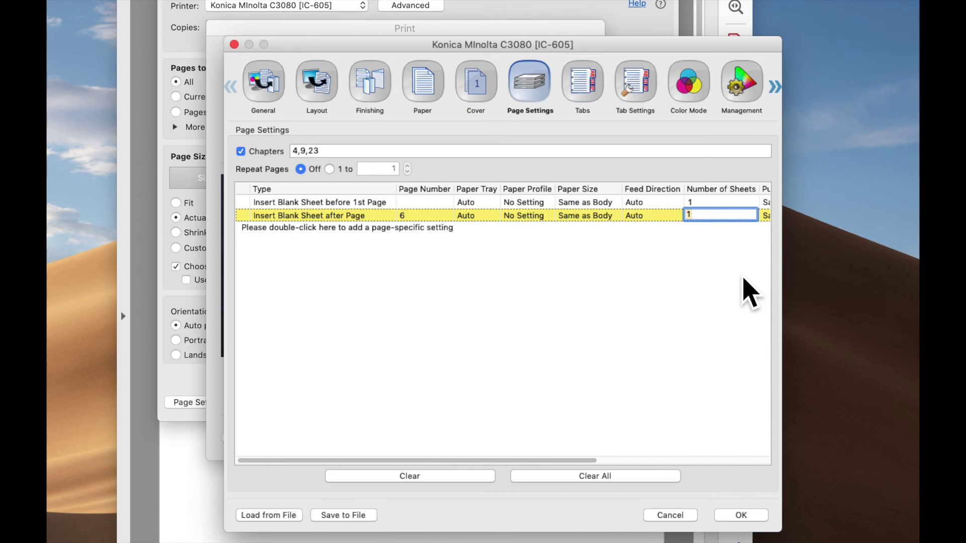
pyautogui.write('2')
# Step: Add a Print (1-Sided) entry for pages 7,9-12
pyautogui.doubleClick(334, 230)
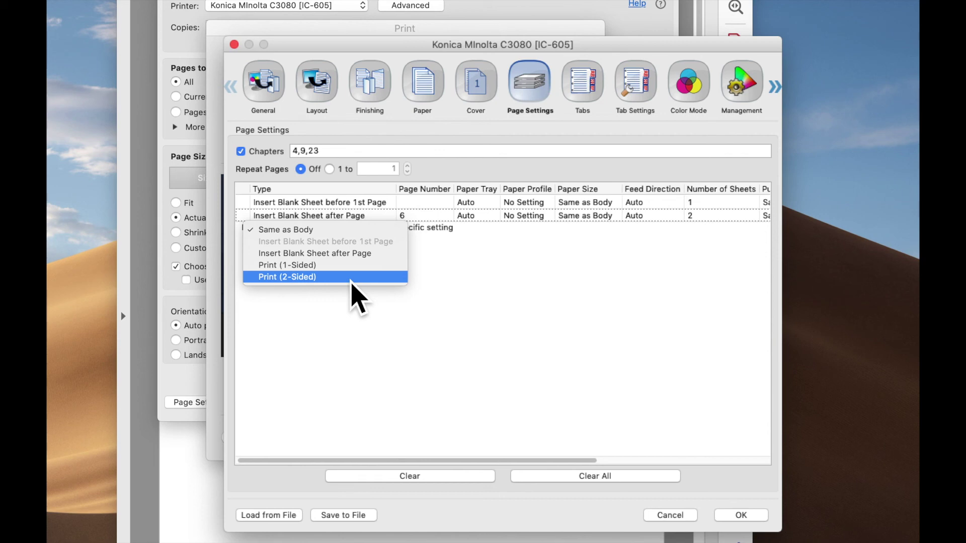
pyautogui.click(336, 266)
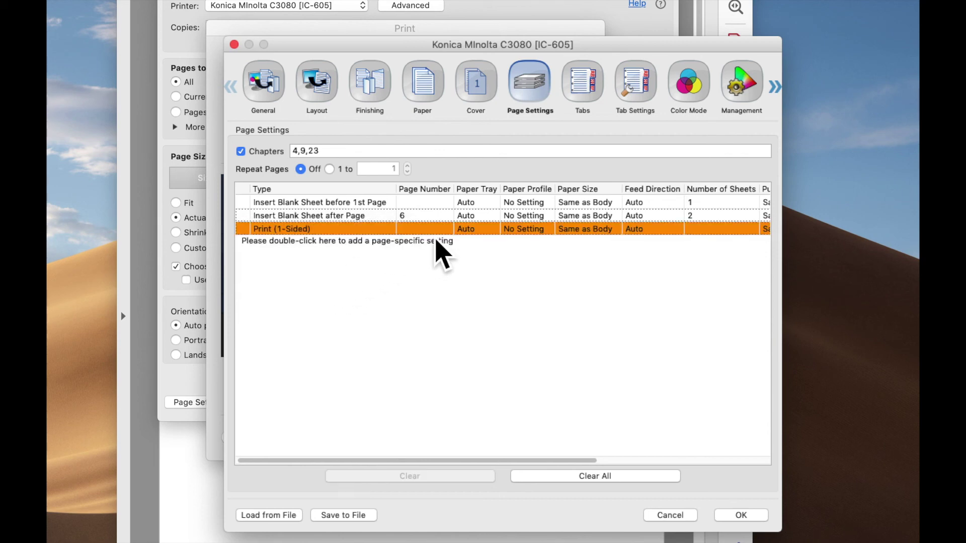
pyautogui.click(429, 234)
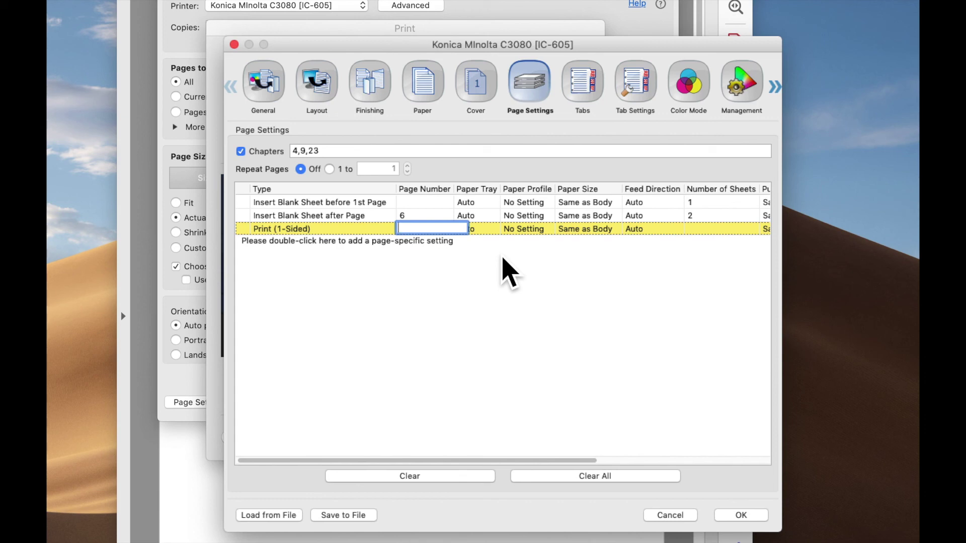
pyautogui.write('7')
pyautogui.write(',9')
pyautogui.write('-12')
pyautogui.click(608, 287)
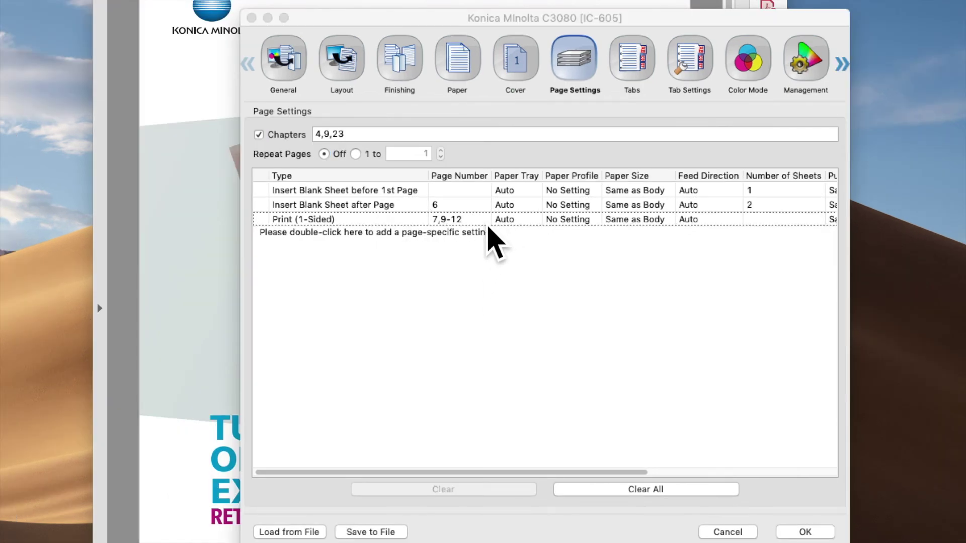
# Step: Clear the Print (1-Sided) entry and the blank sheet before the first page from the page-specific list
pyautogui.doubleClick(488, 226)
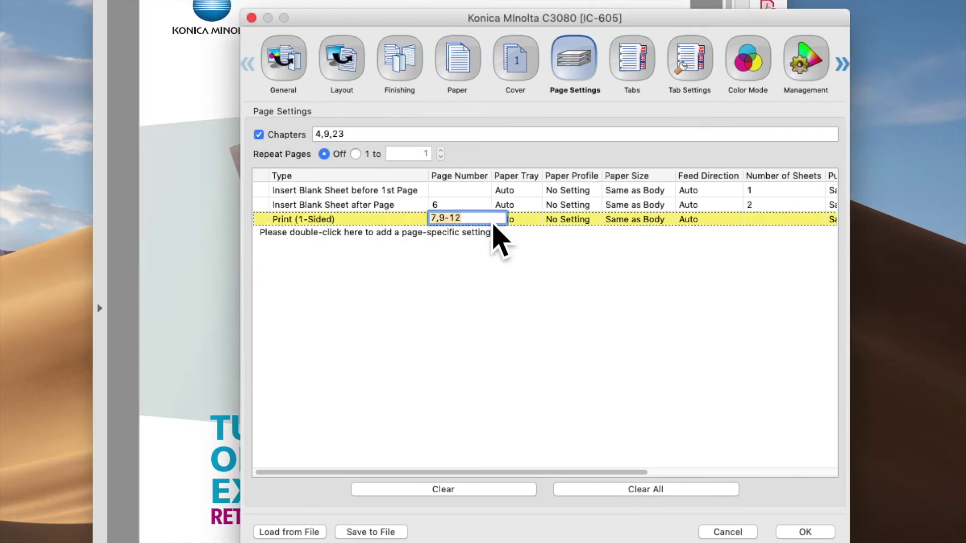
pyautogui.click(460, 490)
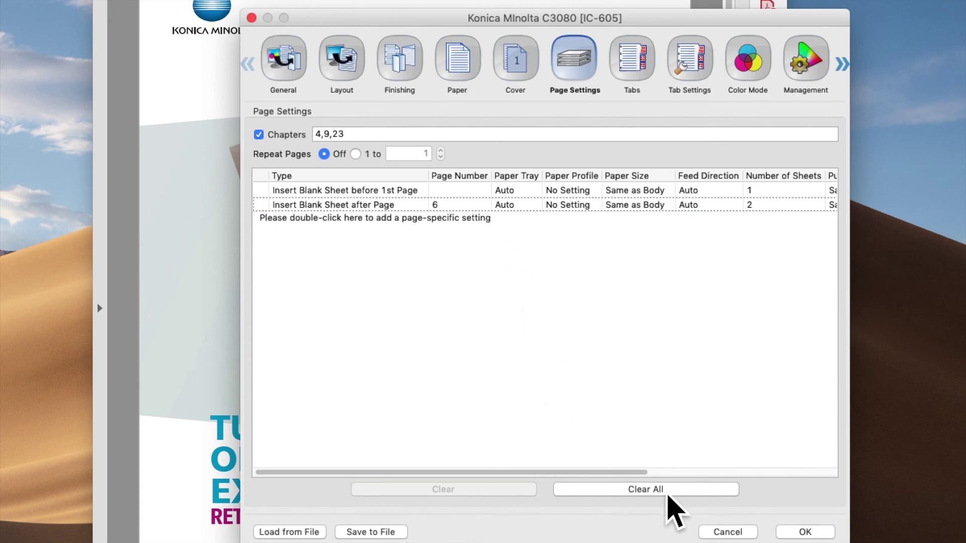
pyautogui.doubleClick(470, 207)
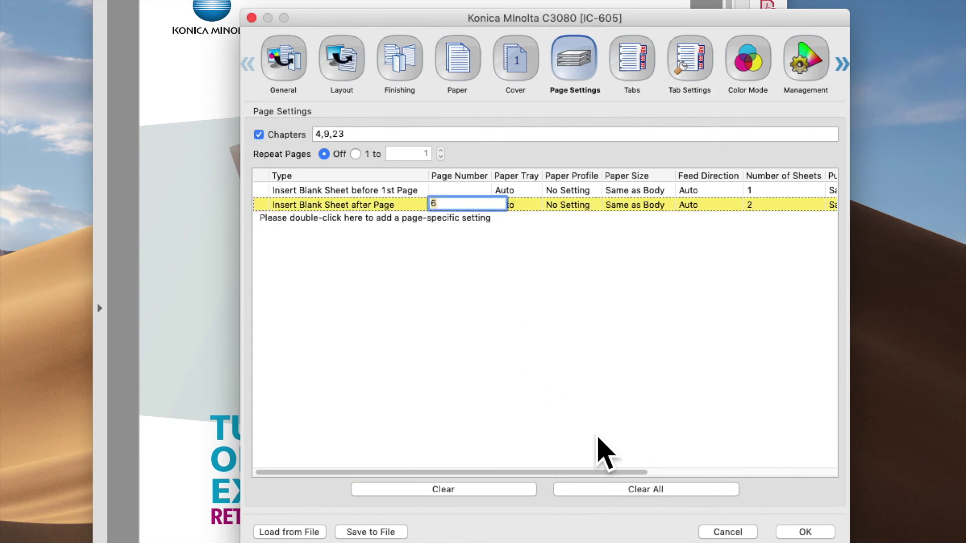
pyautogui.click(528, 491)
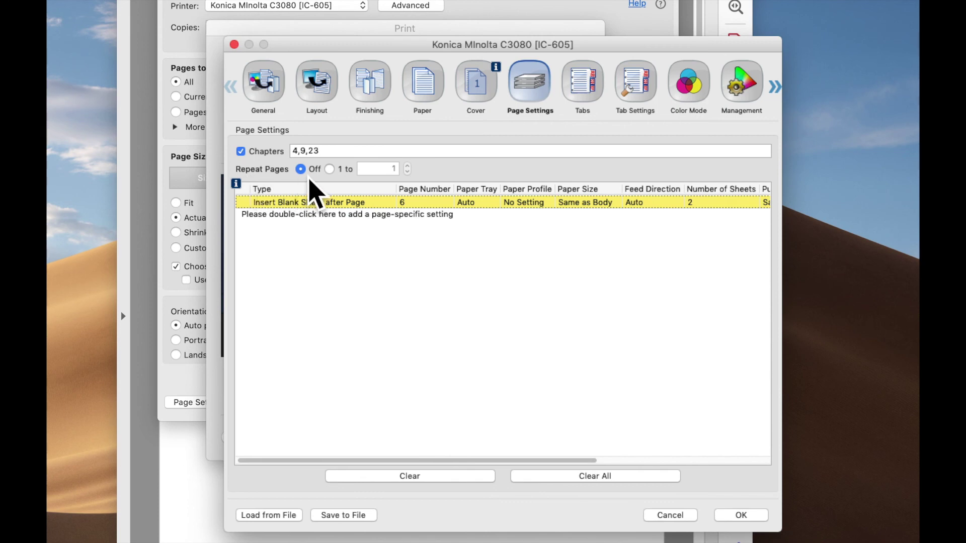
# Step: Turn on Repeat Pages and set its '1 to' interval to 12
pyautogui.click(330, 169)
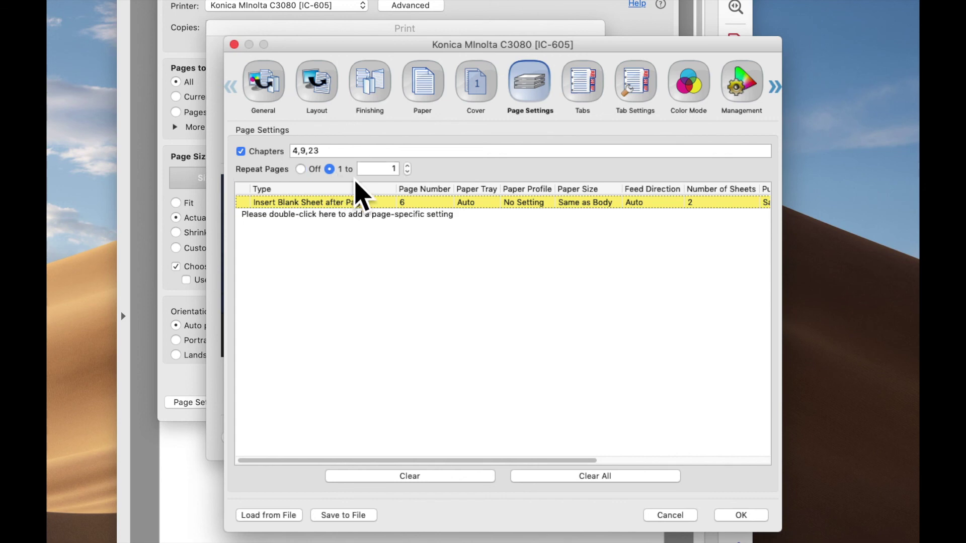
pyautogui.click(385, 170)
pyautogui.write('2')
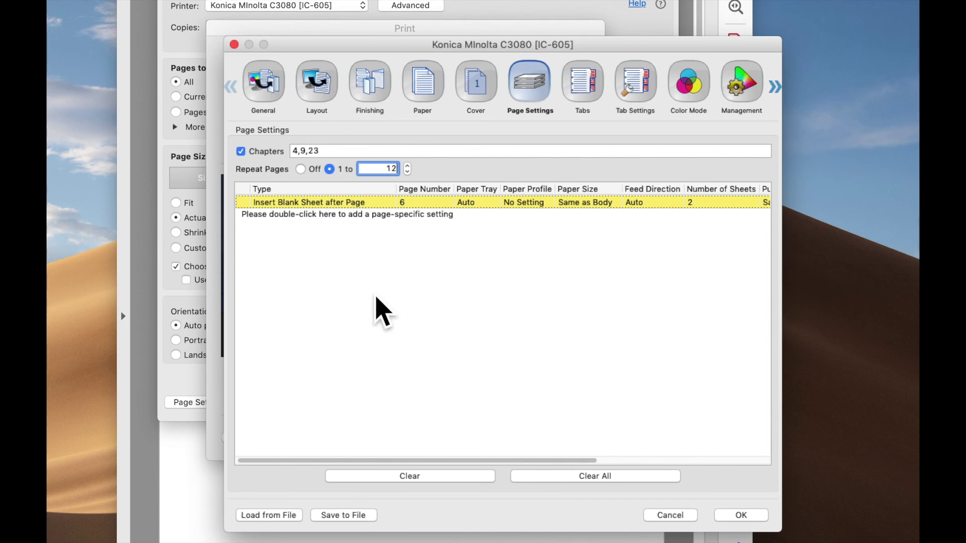